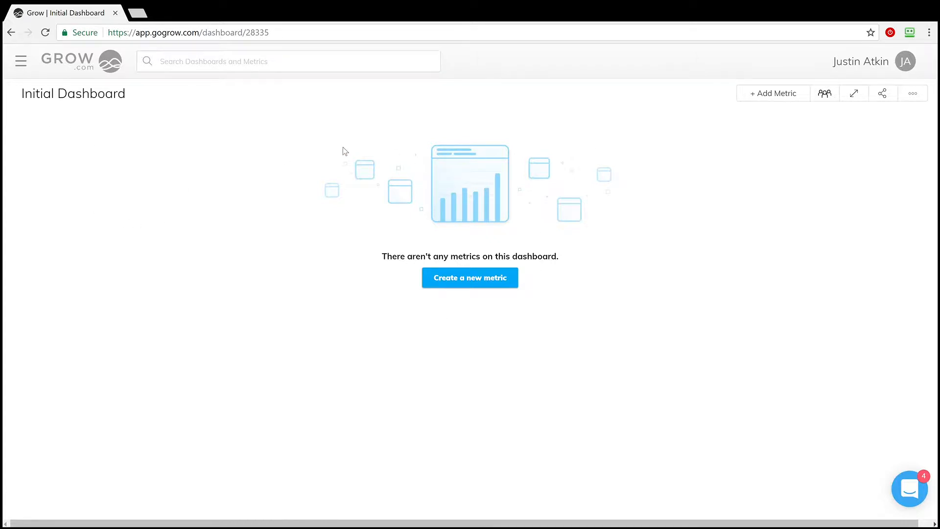
# Open the ReportWriters.com Demo dashboard and close the dashboard list.
pyautogui.click(21, 61)
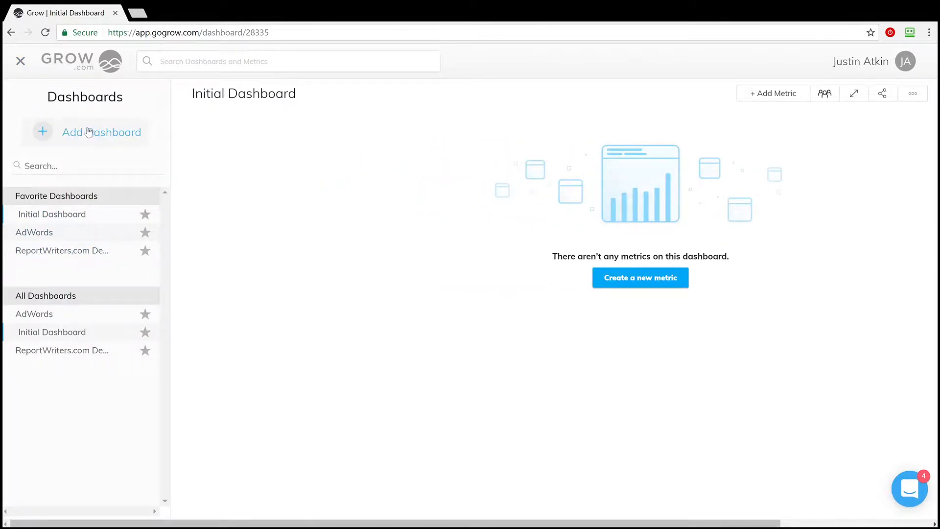
pyautogui.click(59, 167)
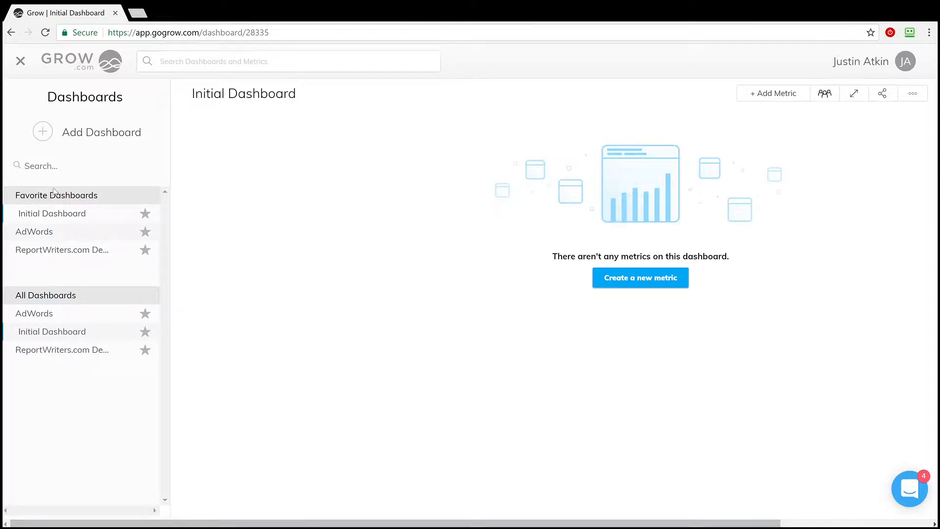
pyautogui.click(66, 251)
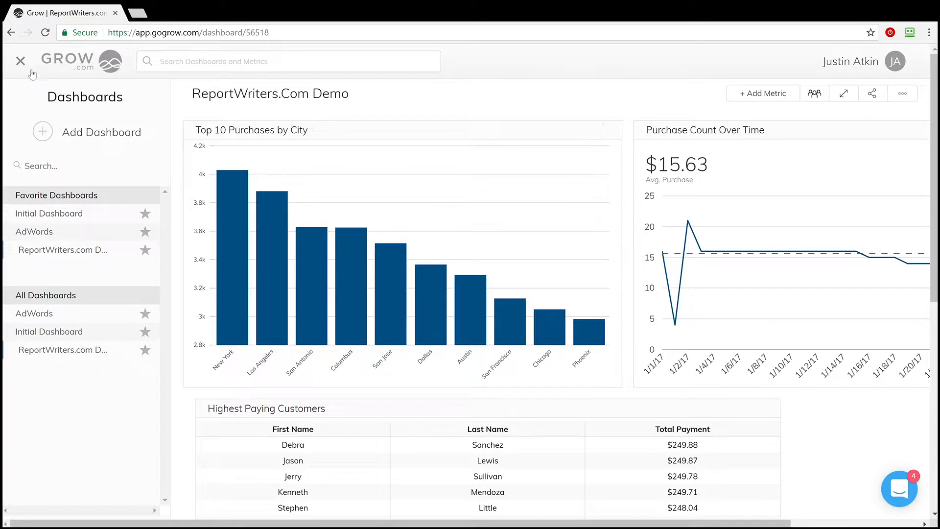
pyautogui.click(21, 62)
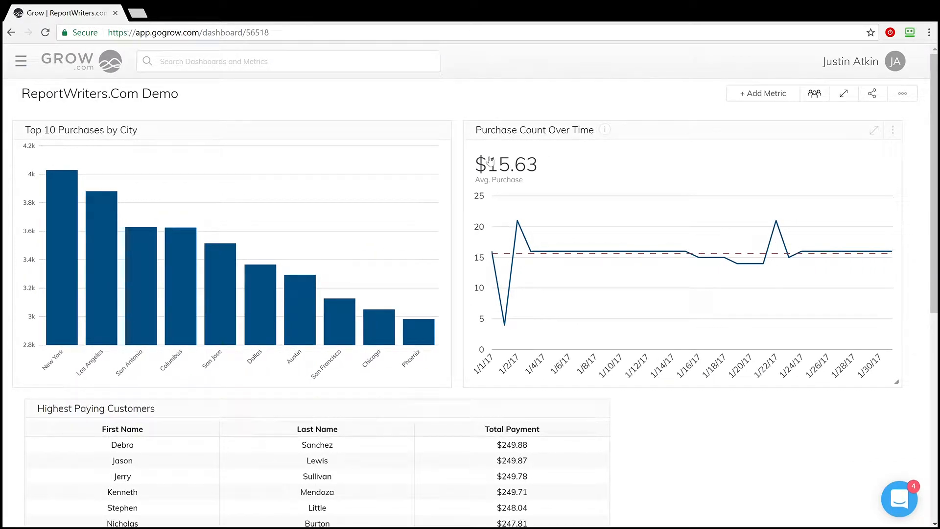
# Look through the dashboard's metrics and examine its user access and sharing options.
pyautogui.scroll(-5, 431, 274)
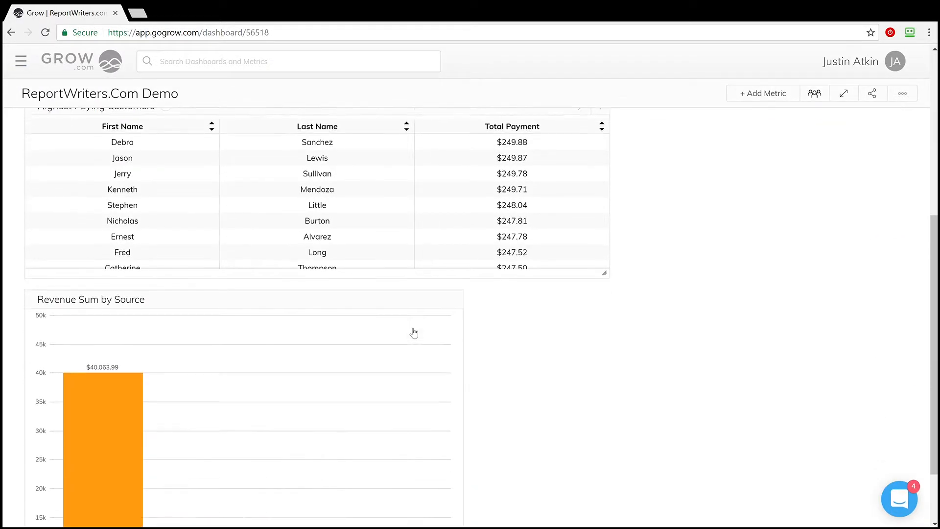
pyautogui.scroll(-2, 413, 333)
pyautogui.scroll(8, 399, 351)
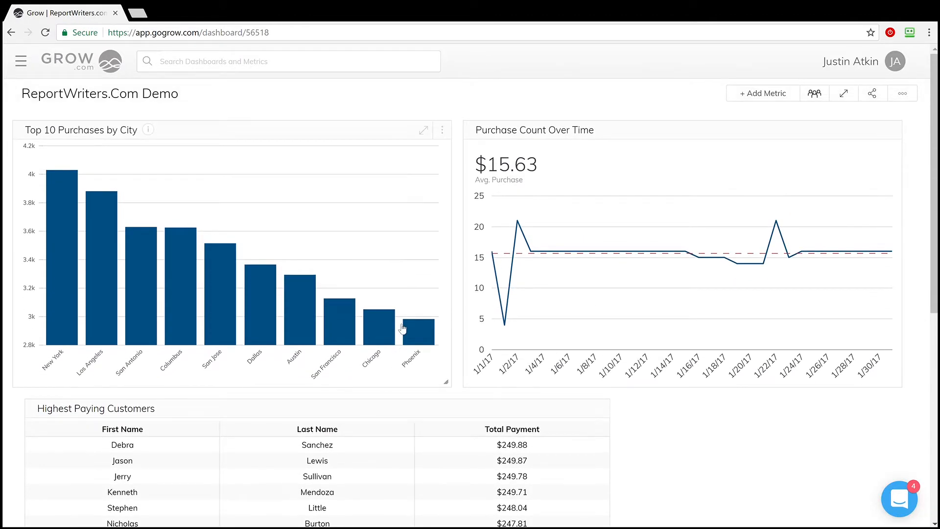
pyautogui.moveTo(298, 137)
pyautogui.mouseDown()
pyautogui.moveTo(447, 247)
pyautogui.moveTo(396, 220)
pyautogui.moveTo(307, 139)
pyautogui.mouseUp()
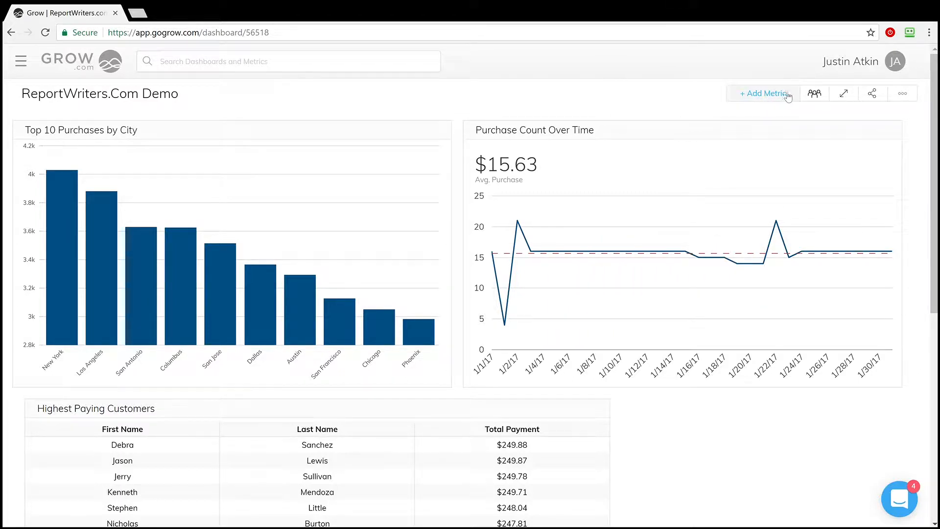
pyautogui.click(815, 96)
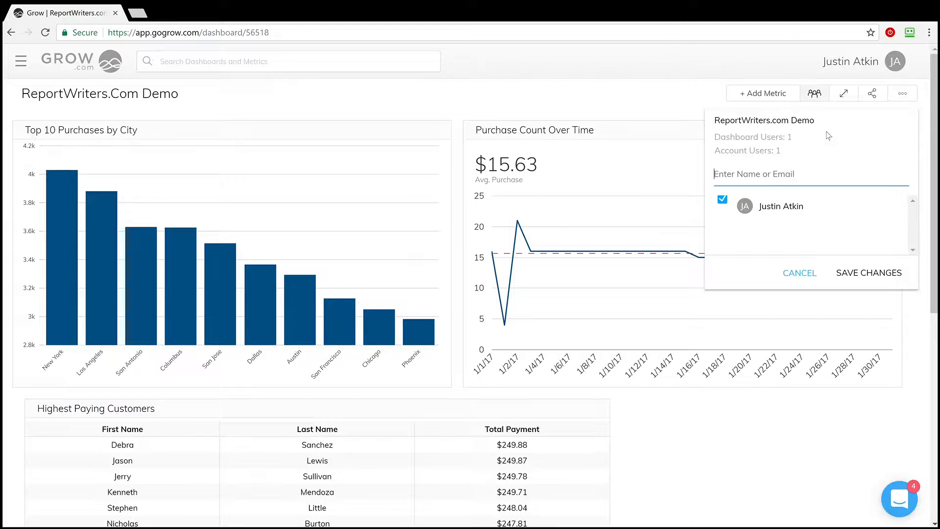
pyautogui.click(874, 94)
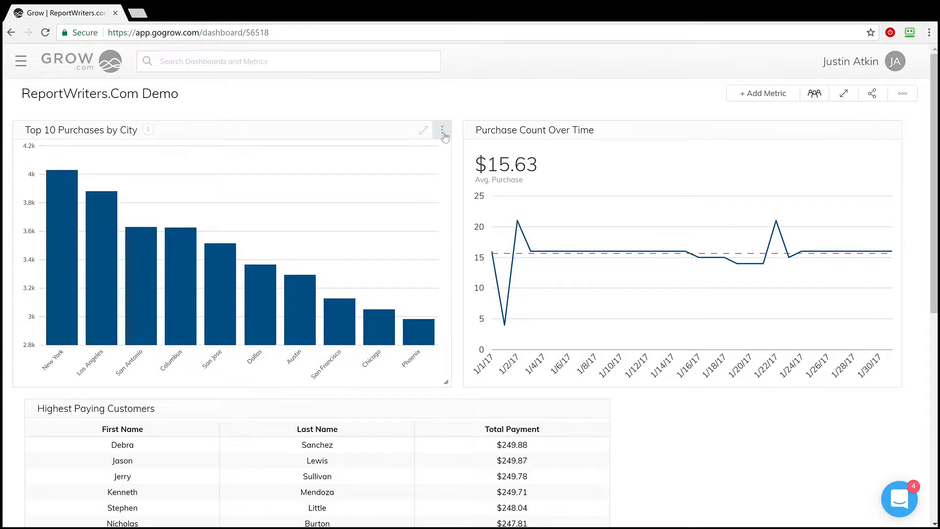
# Delete the Top 10 Purchases by City metric from the dashboard.
pyautogui.click(443, 130)
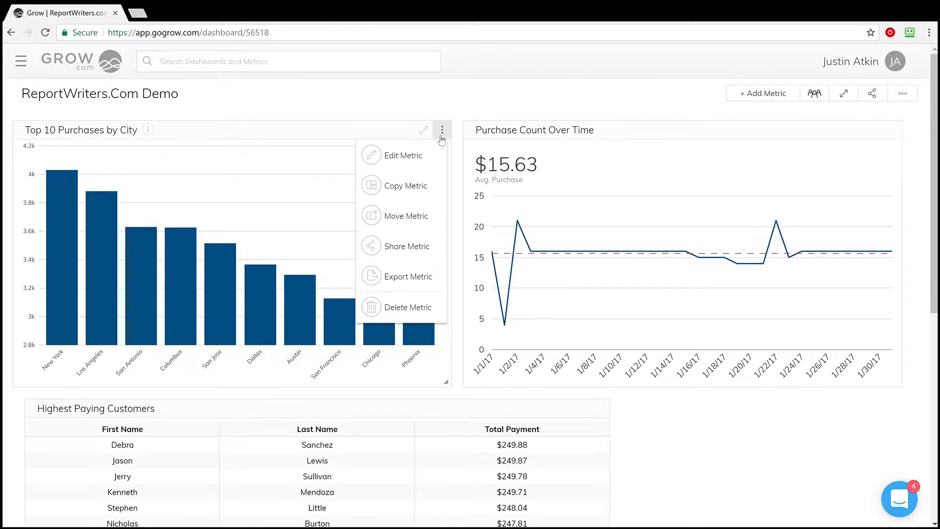
pyautogui.click(381, 307)
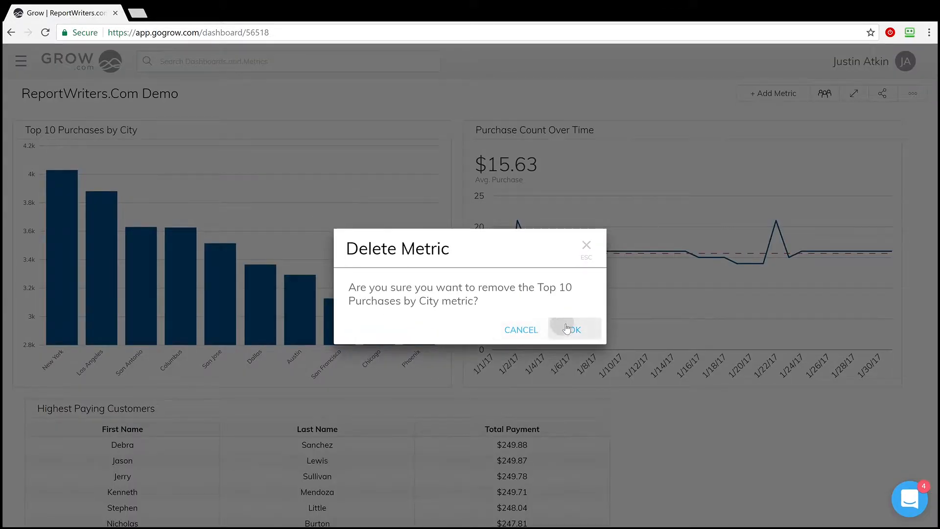
pyautogui.click(567, 328)
# Start a new metric on the dashboard with the legacy builder.
pyautogui.click(756, 96)
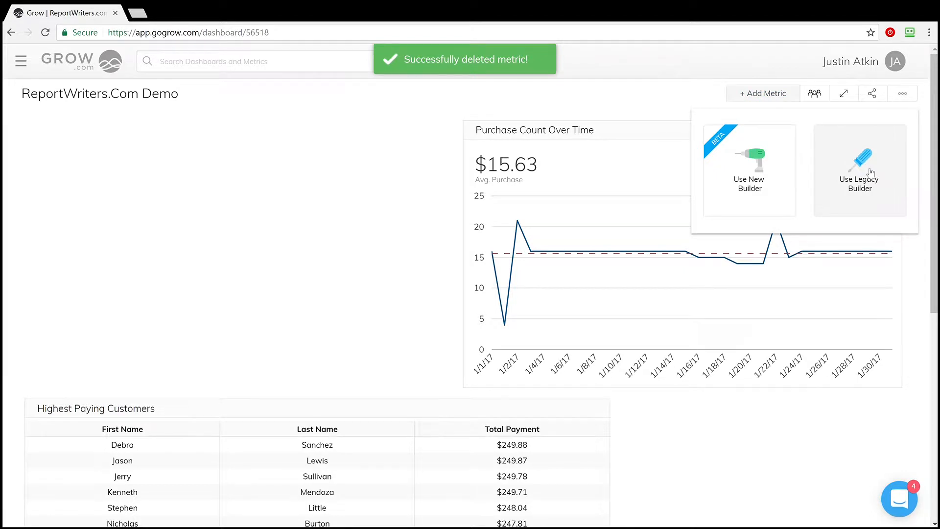
pyautogui.click(869, 172)
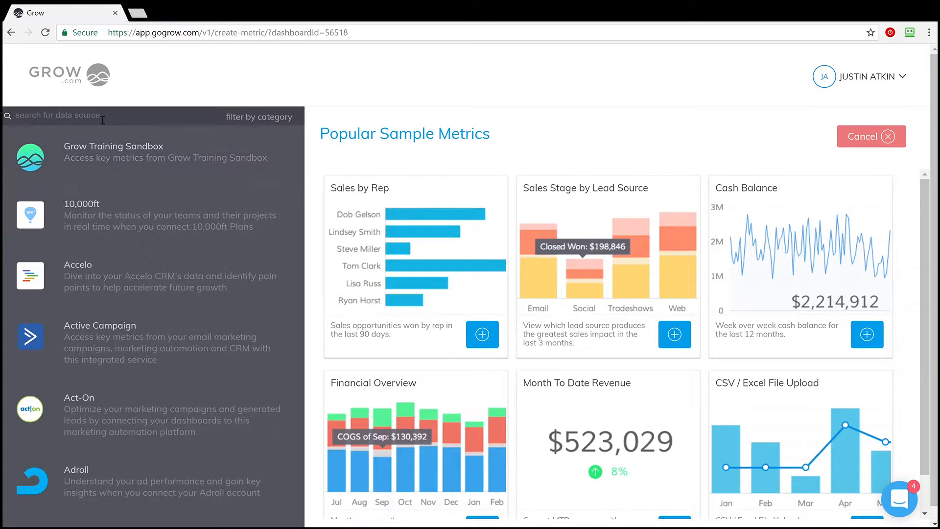
# Search the data sources for "face", clear the search, and briefly filter the sources by the Database category.
pyautogui.write('face')
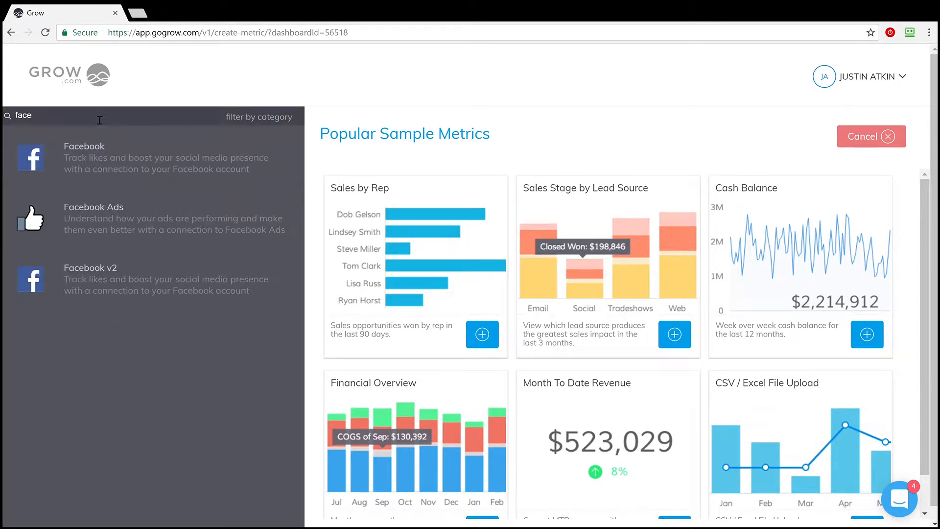
pyautogui.press('BackSpace')
pyautogui.press('BackSpace')
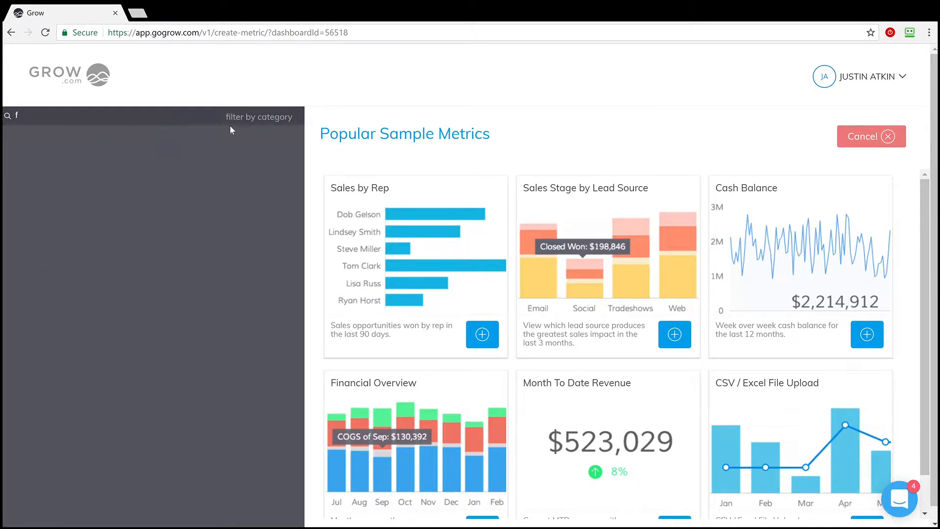
pyautogui.press('BackSpace')
pyautogui.click(247, 115)
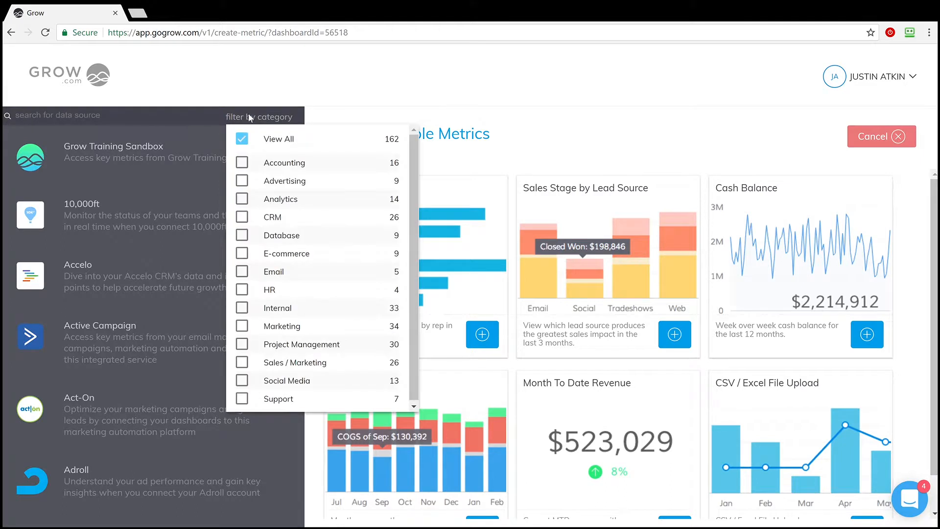
pyautogui.click(242, 236)
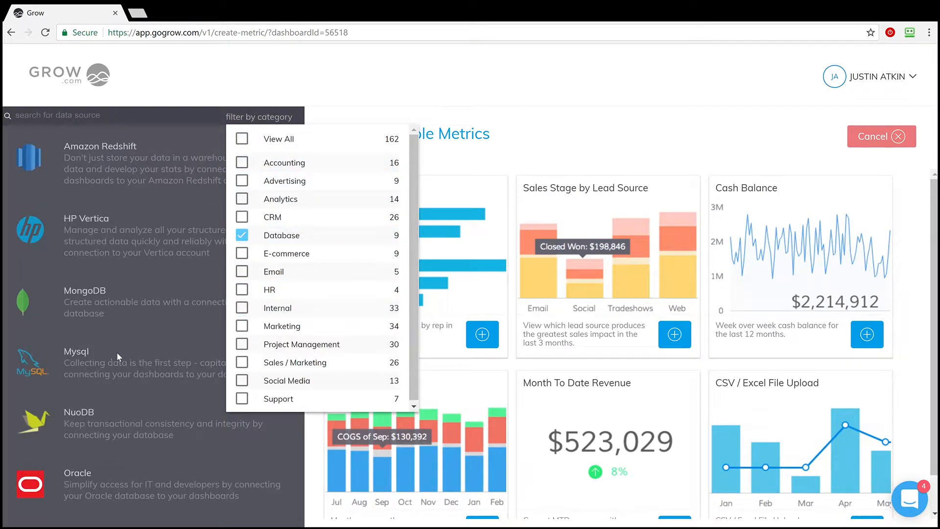
pyautogui.click(251, 240)
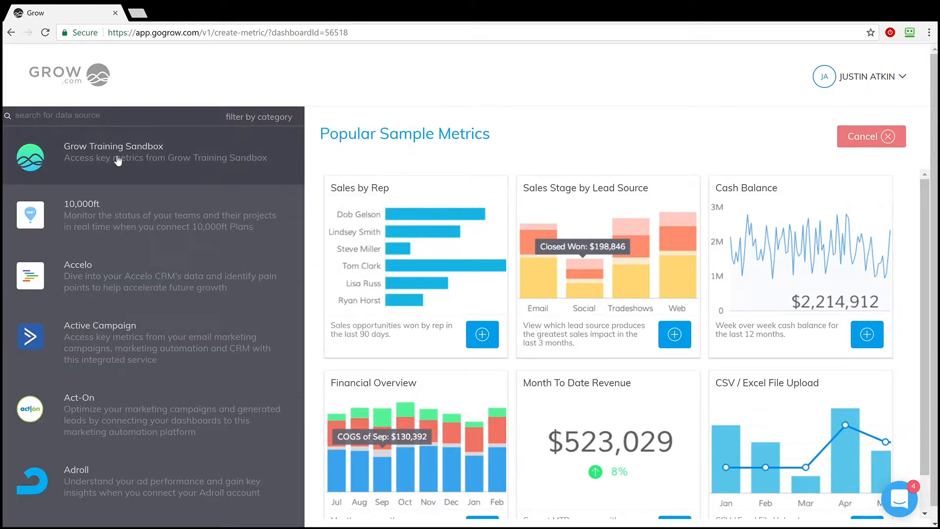
# Connect a Grow Training Sandbox custom metric to the Website Sales - Sandbox data and continue to the metric editor.
pyautogui.click(118, 160)
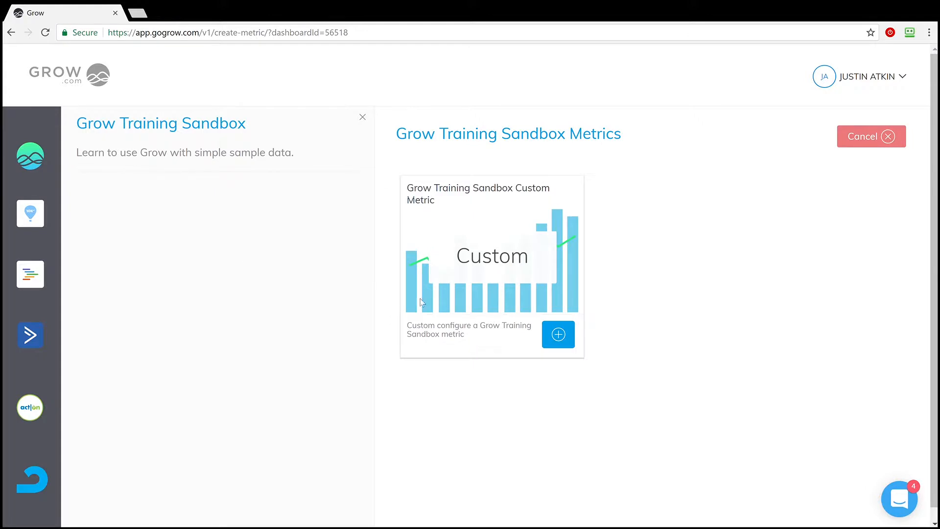
pyautogui.click(558, 335)
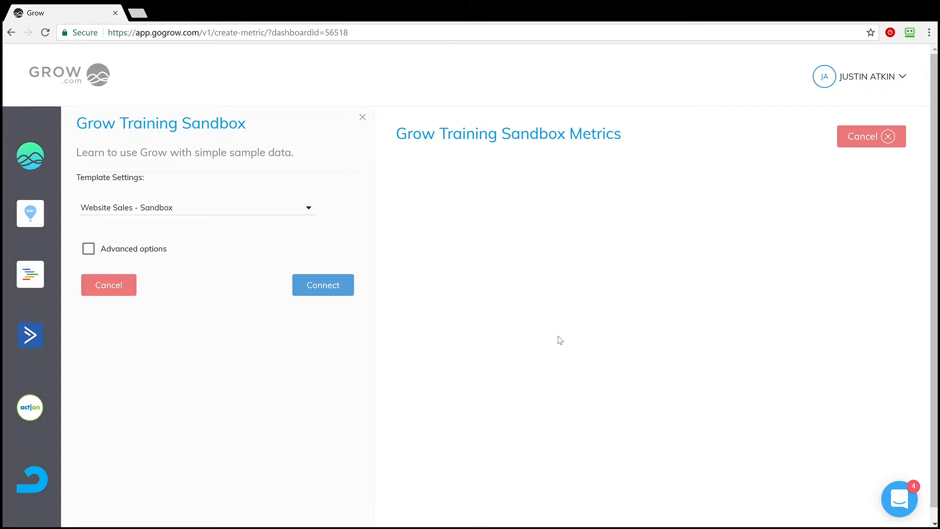
pyautogui.click(294, 212)
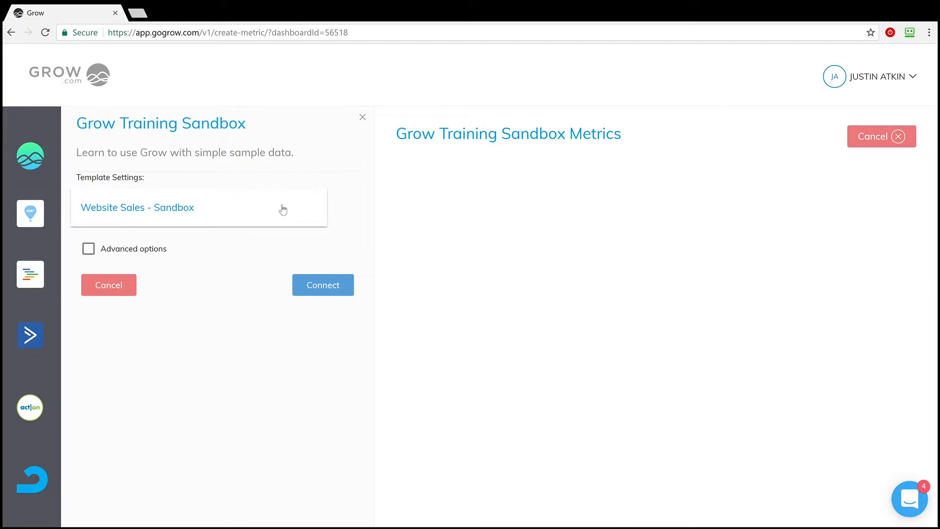
pyautogui.click(175, 209)
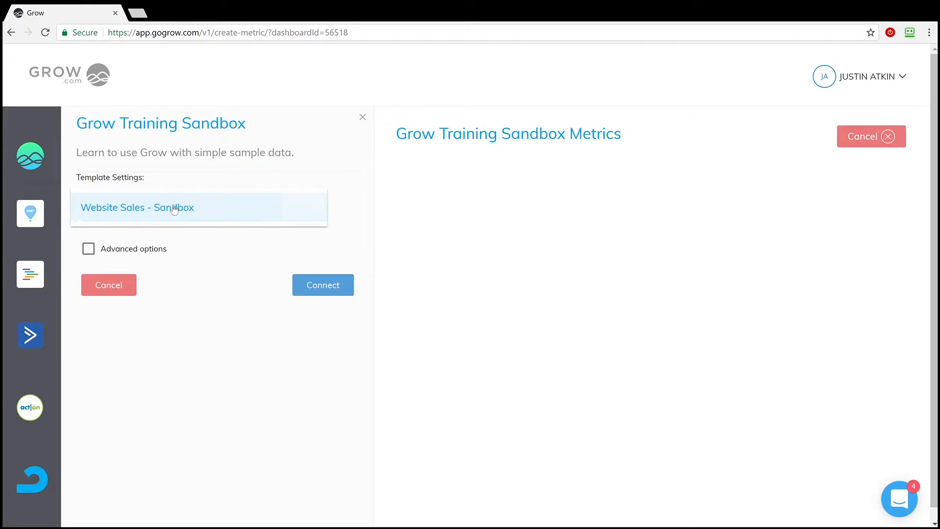
pyautogui.click(331, 290)
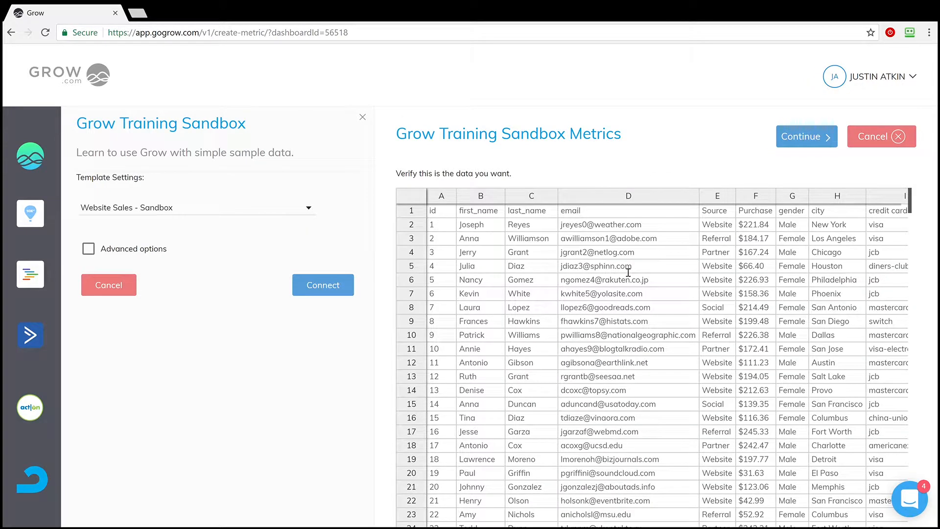
pyautogui.click(787, 140)
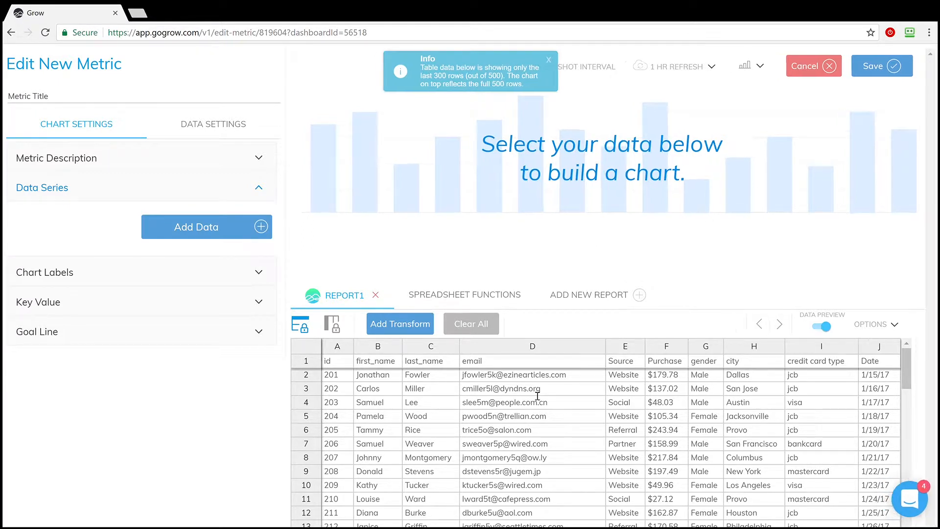
# Review the report's data rows and set the new metric's chart type to Column Chart.
pyautogui.scroll(-3, 538, 397)
pyautogui.scroll(-3, 544, 412)
pyautogui.scroll(8, 545, 413)
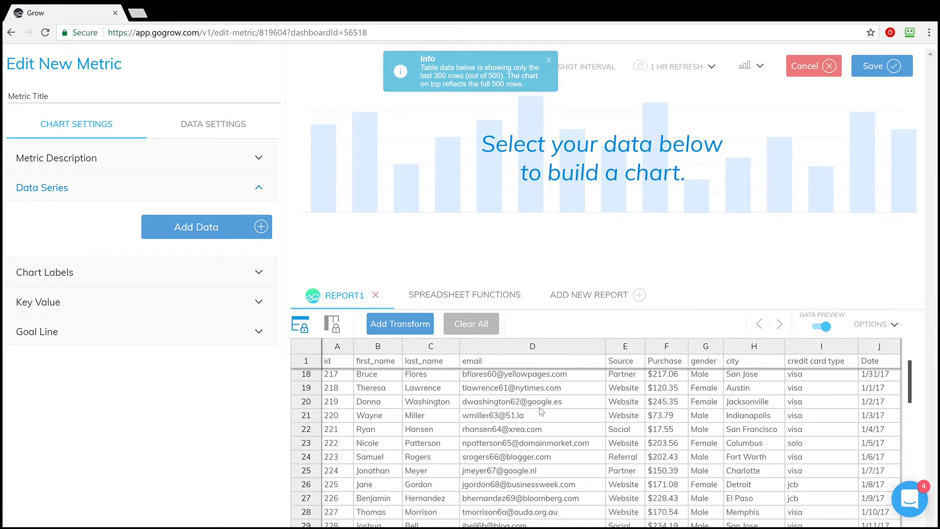
pyautogui.click(741, 66)
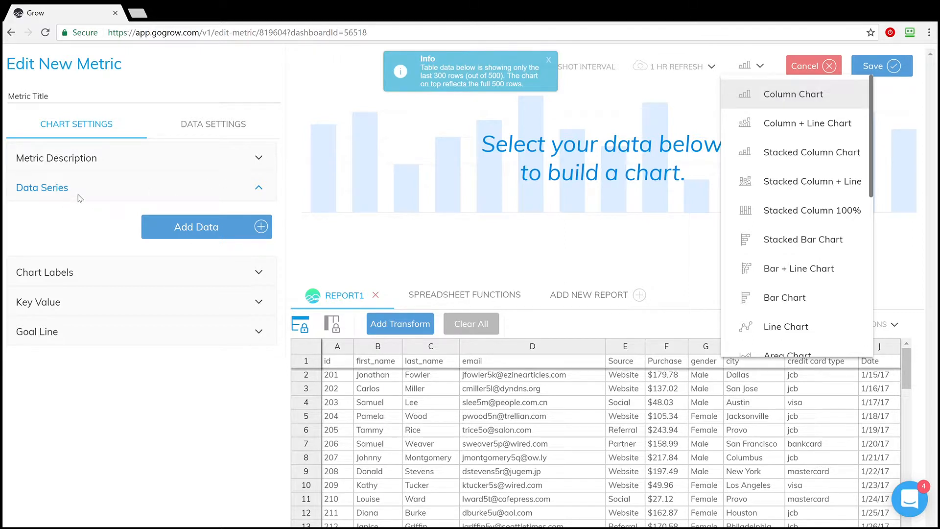
pyautogui.click(796, 103)
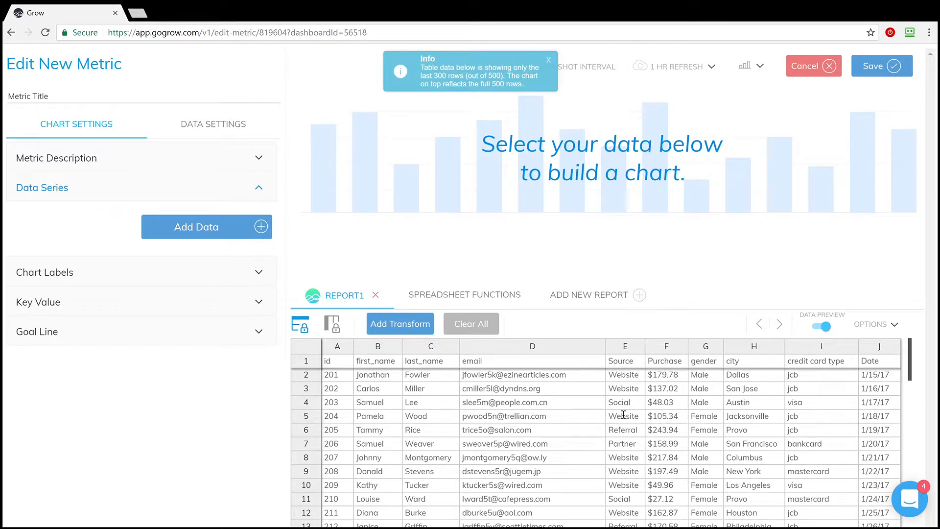
# Add a Group Data transform to the report that groups the data by the city column.
pyautogui.click(401, 325)
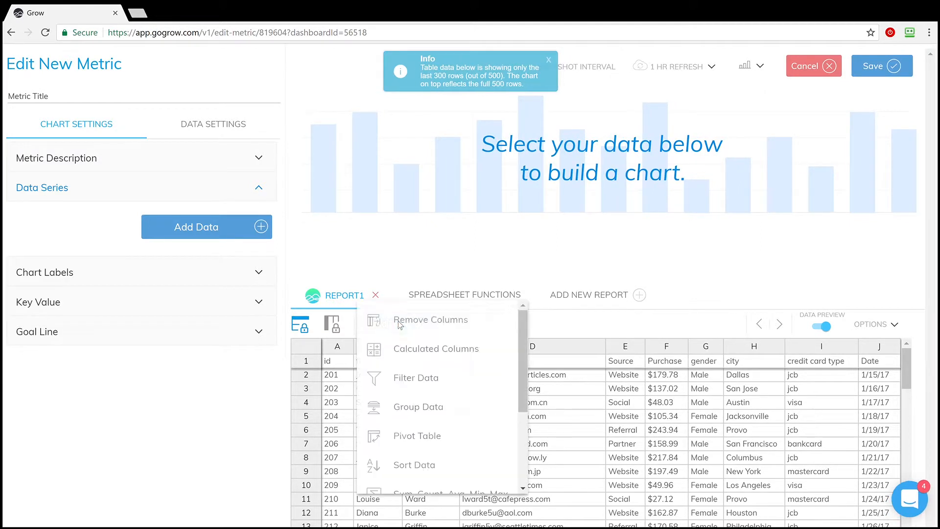
pyautogui.scroll(-3, 467, 399)
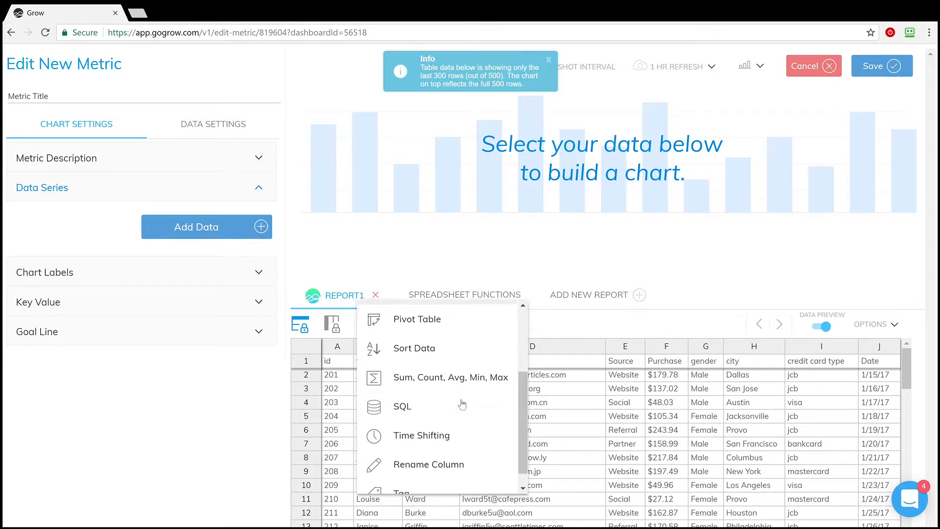
pyautogui.scroll(3, 461, 407)
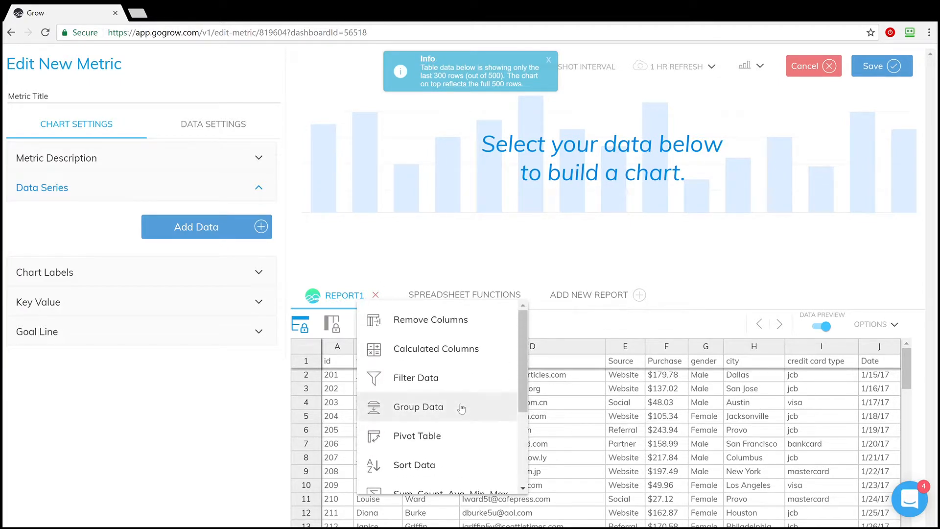
pyautogui.click(412, 413)
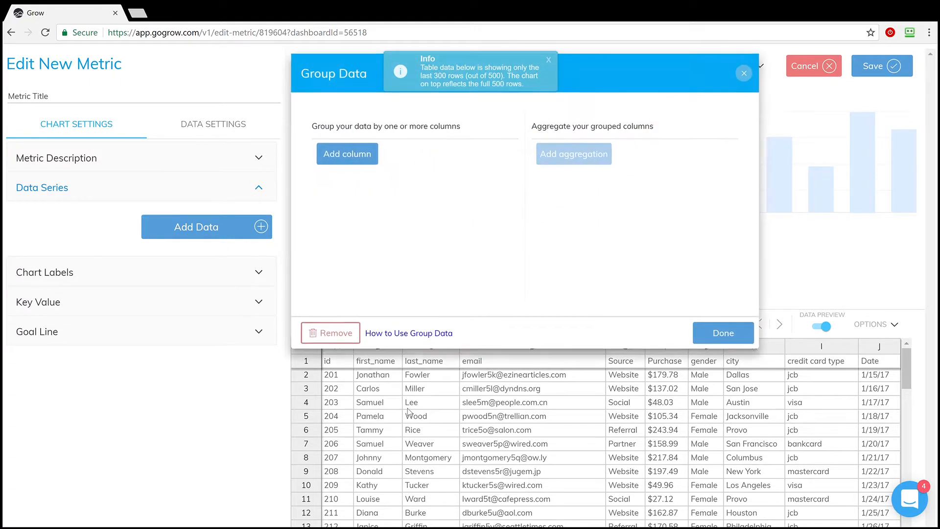
pyautogui.click(357, 160)
pyautogui.click(388, 166)
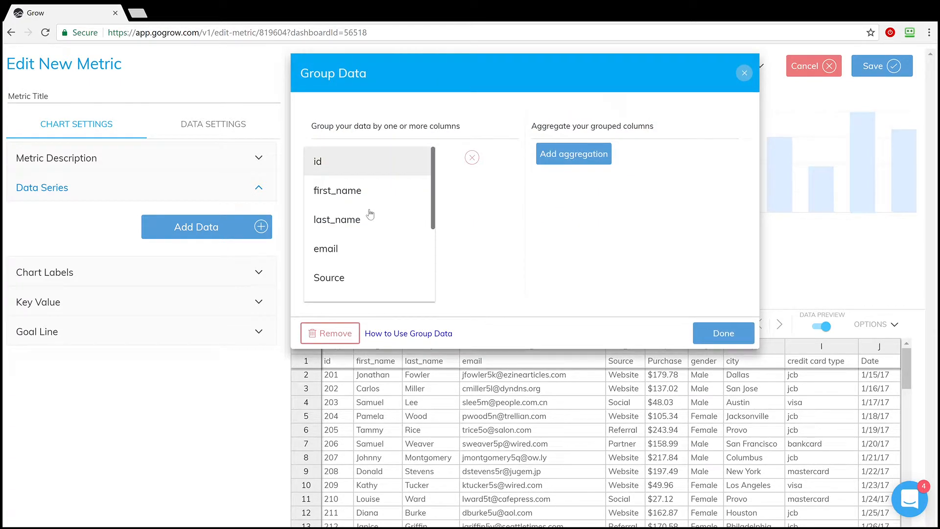
pyautogui.scroll(-3, 379, 251)
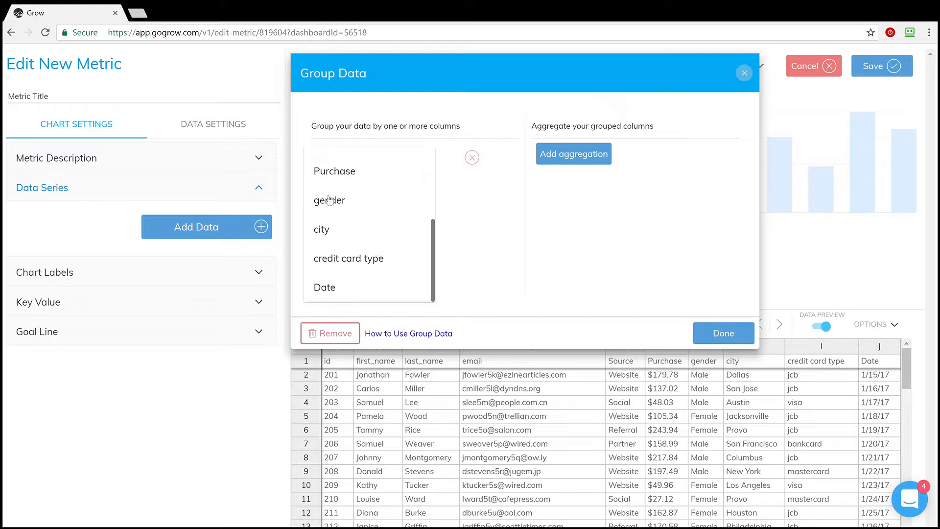
pyautogui.click(322, 230)
# Aggregate the grouped data with the Sum of the Purchase column and apply the Group Data transform.
pyautogui.click(593, 155)
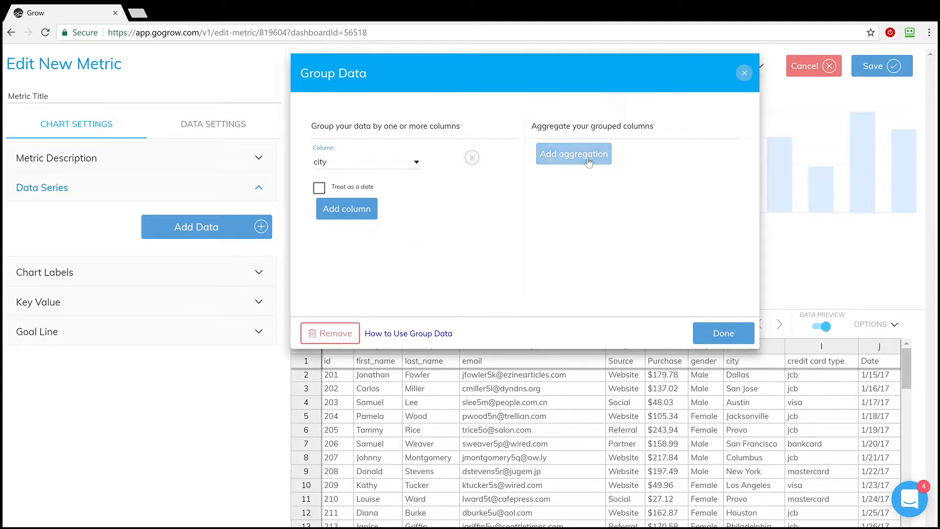
pyautogui.click(589, 162)
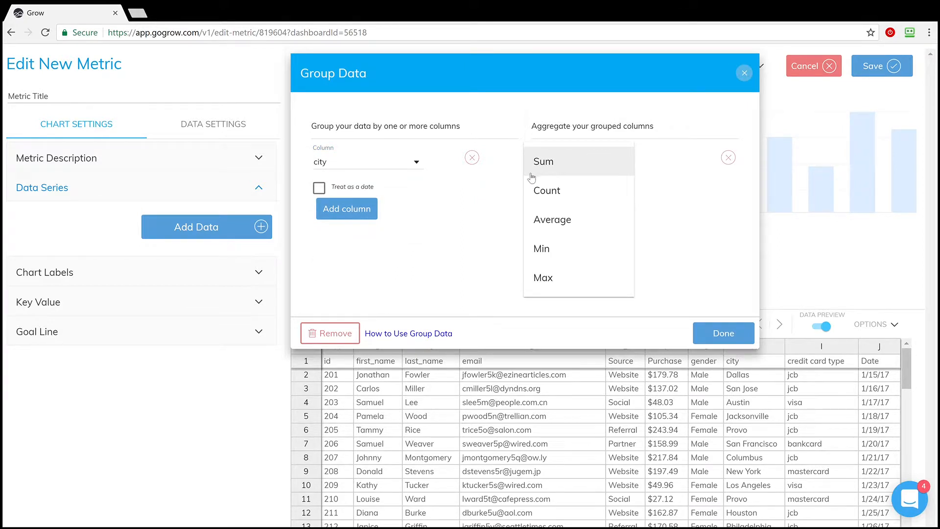
pyautogui.click(557, 165)
pyautogui.click(656, 163)
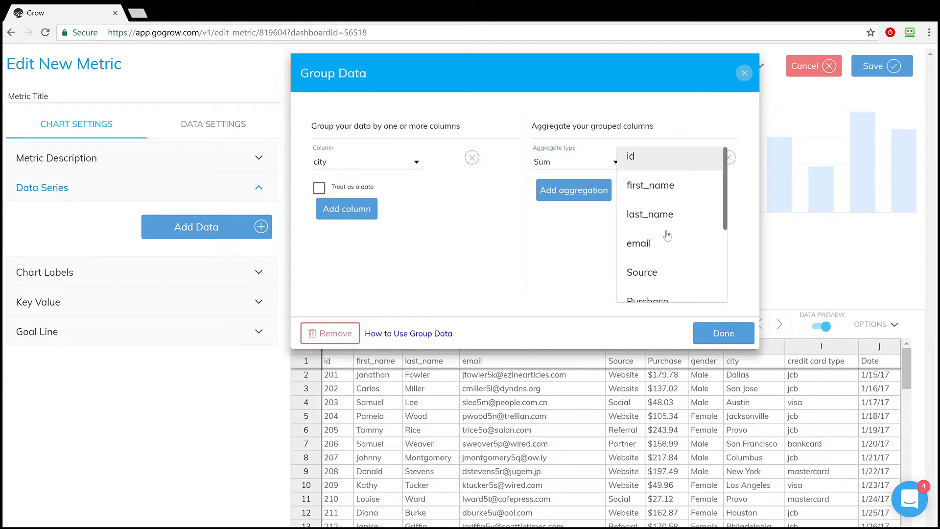
pyautogui.scroll(-3, 667, 236)
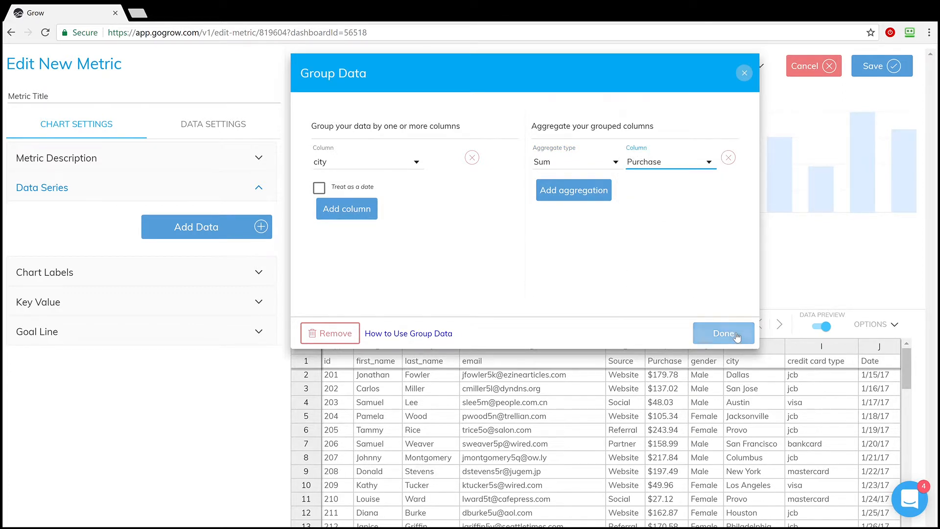
pyautogui.click(724, 332)
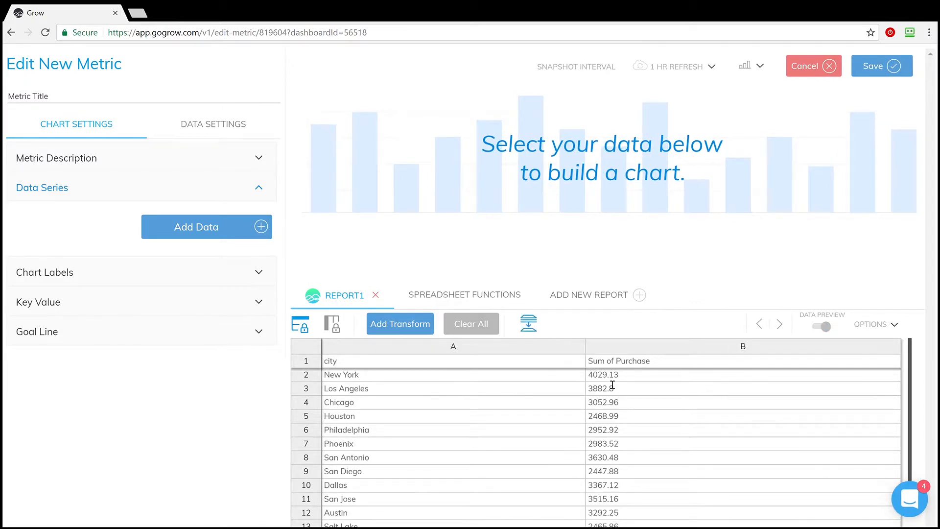
# Add the first ten Sum of Purchase values, B2 to B11, as the chart's data series.
pyautogui.click(196, 228)
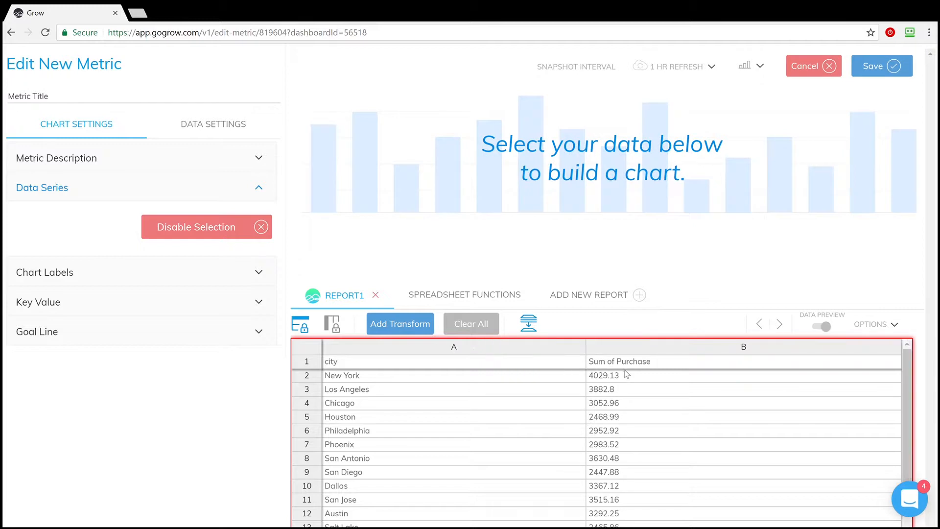
pyautogui.moveTo(636, 382); pyautogui.dragTo(623, 509)
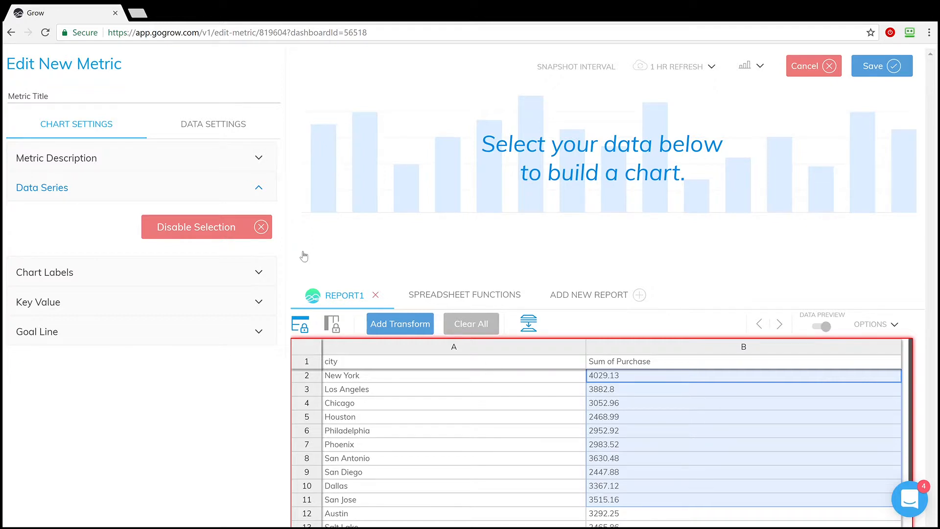
pyautogui.click(186, 230)
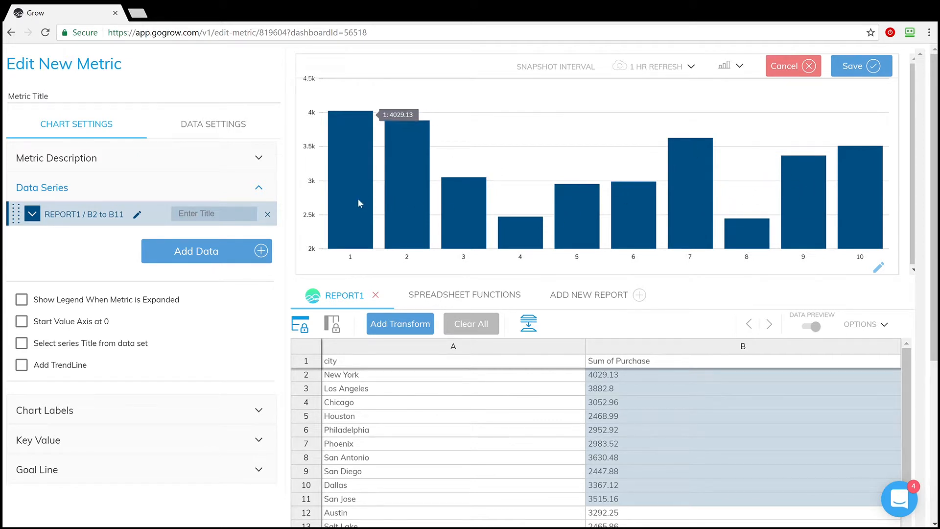
# Add a Sort Data transform that sorts the report by Sum of Purchase in descending order.
pyautogui.click(411, 322)
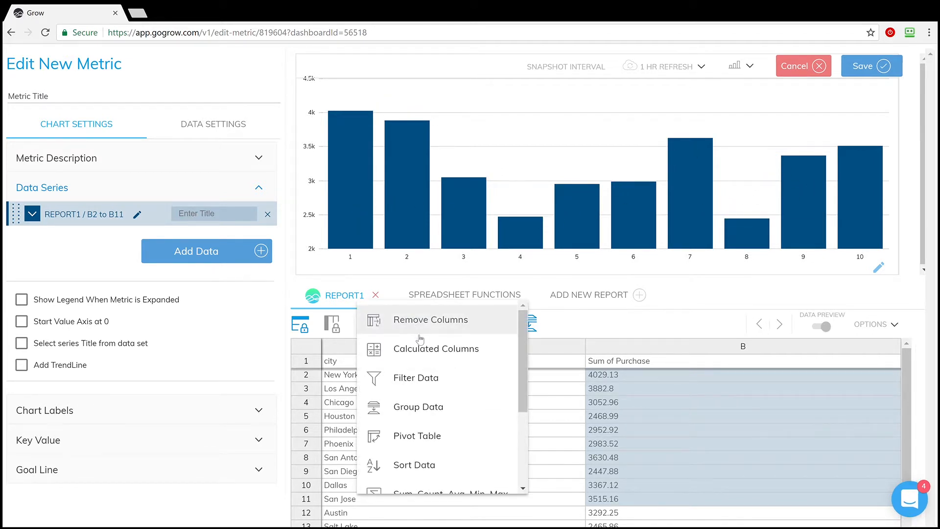
pyautogui.click(385, 464)
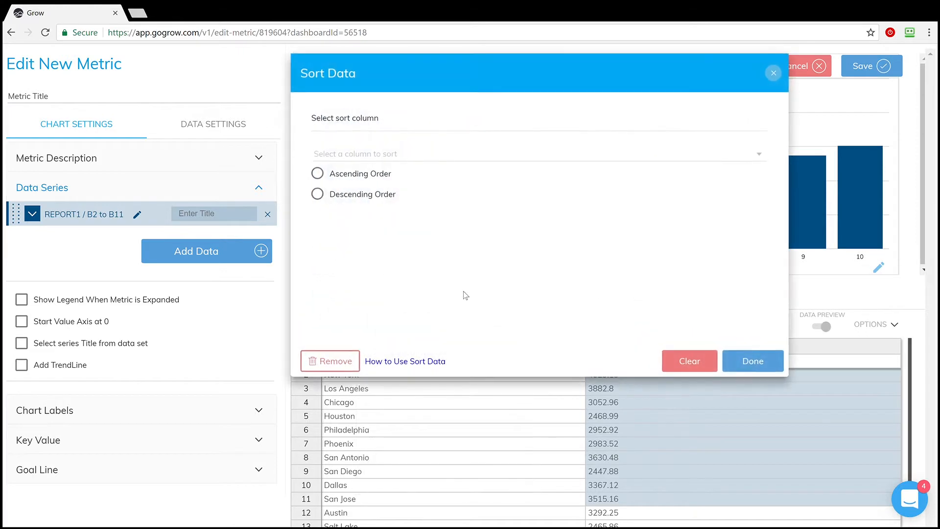
pyautogui.click(317, 194)
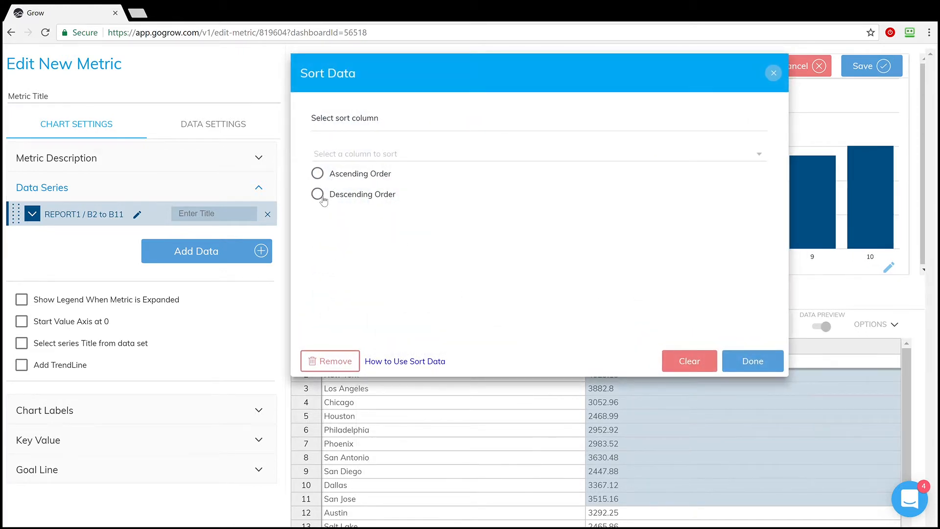
pyautogui.click(357, 156)
pyautogui.click(358, 183)
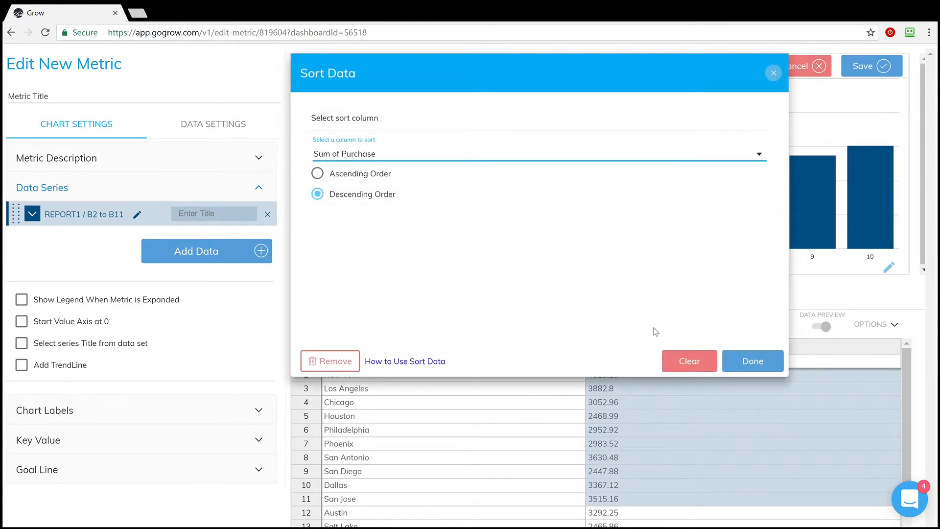
pyautogui.click(752, 361)
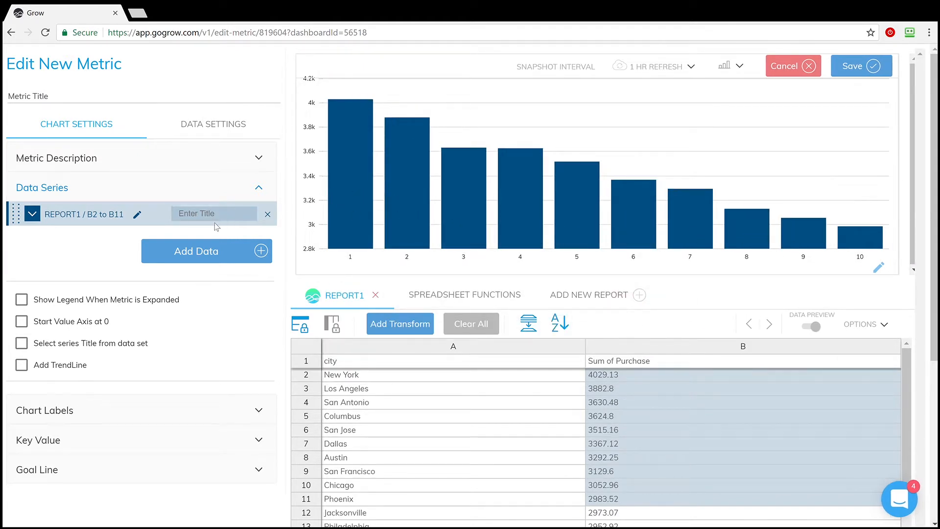
# Add chart labels from the first ten city names, A2 to A11.
pyautogui.click(246, 408)
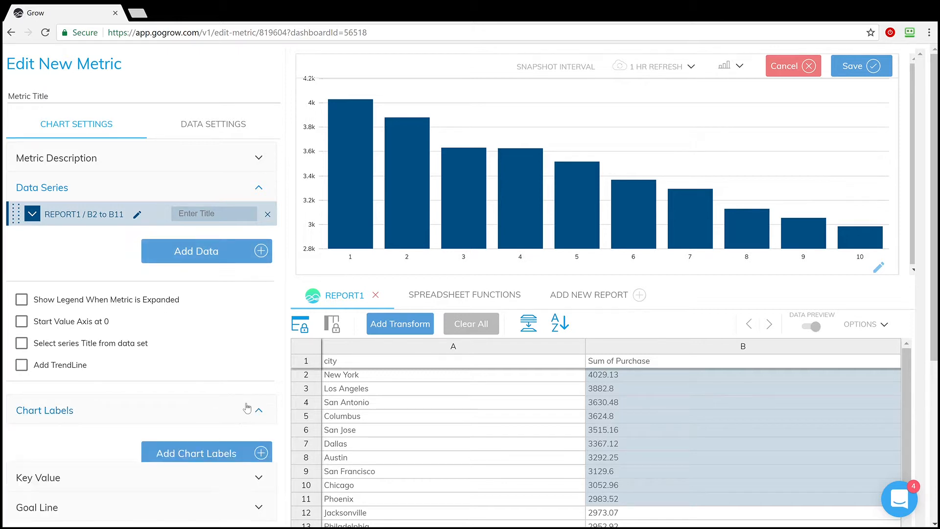
pyautogui.click(213, 454)
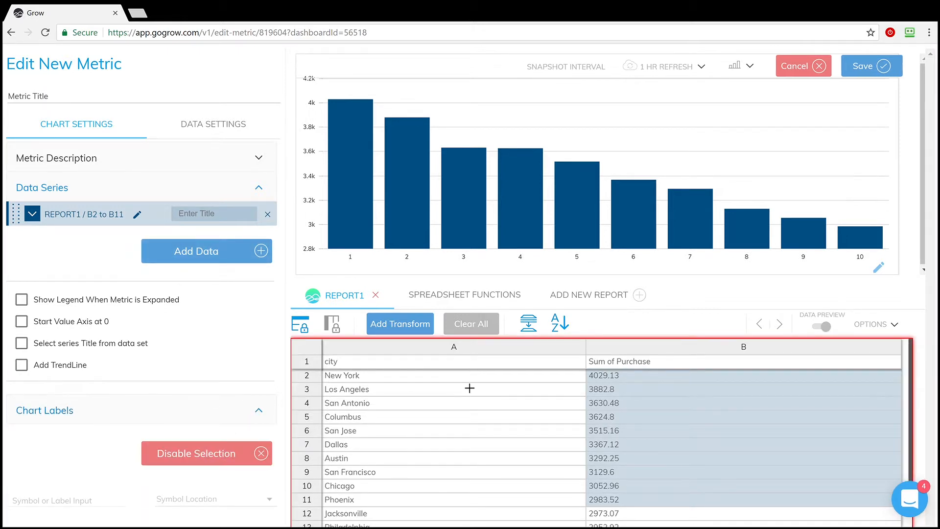
pyautogui.moveTo(469, 380); pyautogui.dragTo(481, 497)
pyautogui.moveTo(474, 398); pyautogui.dragTo(454, 373)
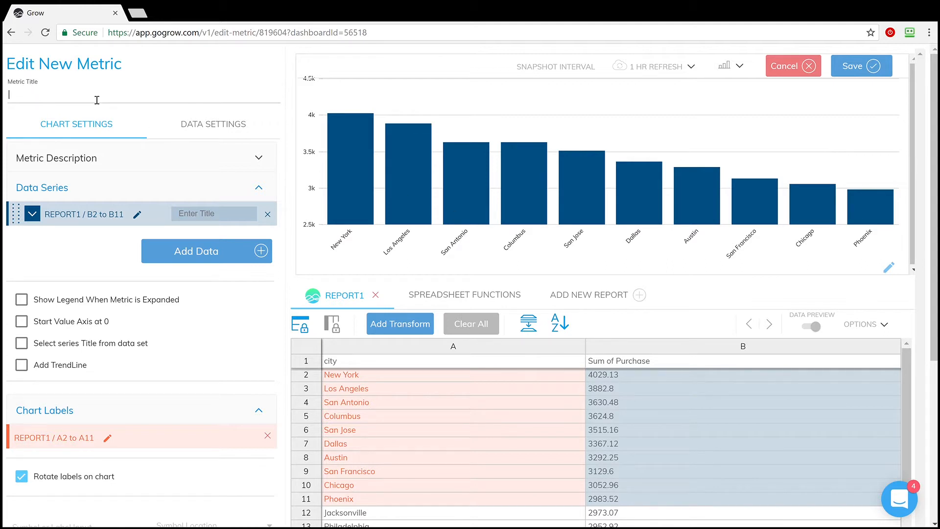
# Title the metric "Top 10 Cities by Revenue".
pyautogui.write('10 ')
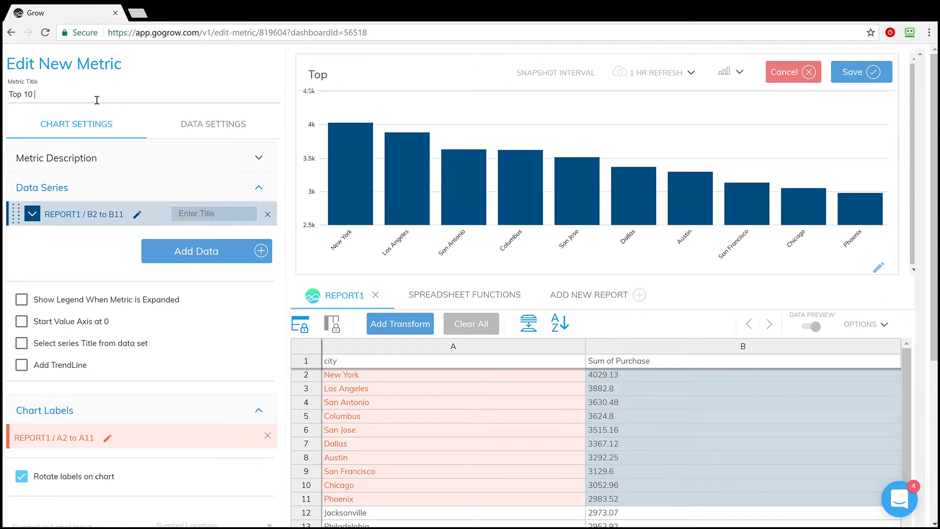
pyautogui.write('Cities by Re')
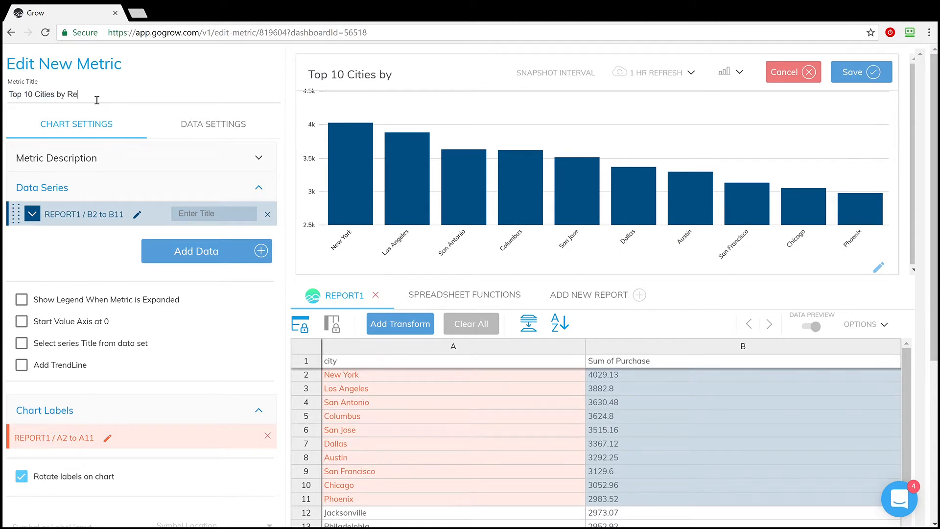
pyautogui.write('venue')
# Enter the contact's e-mail as the metric description and collapse the description section.
pyautogui.click(227, 157)
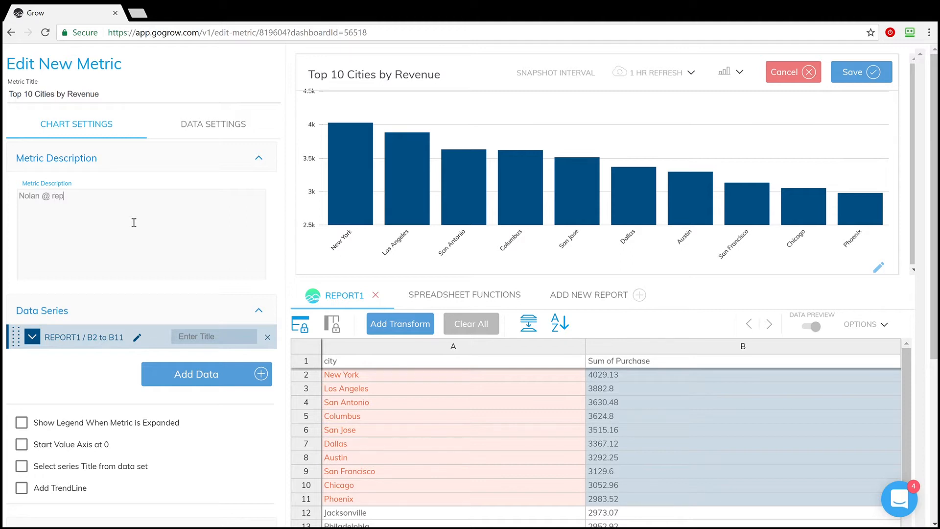
pyautogui.click(260, 160)
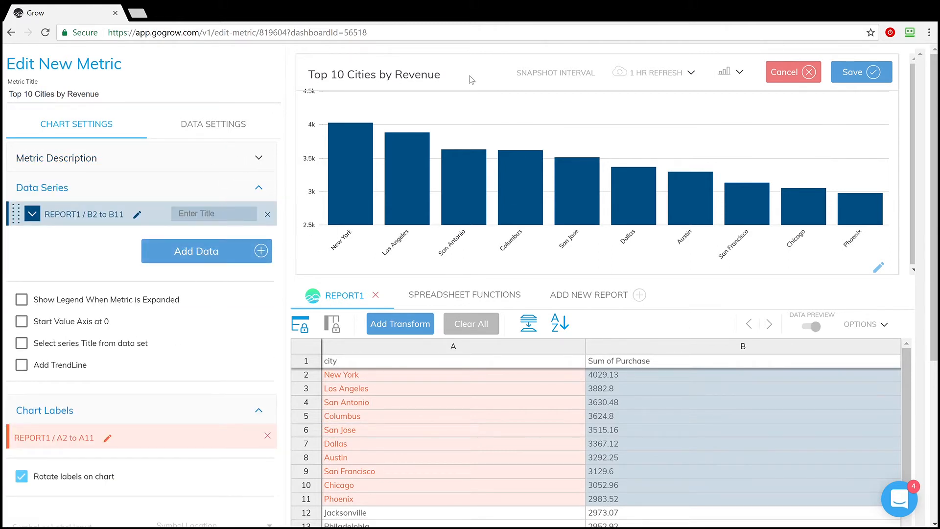
# Review the available refresh intervals for the metric and choose the 1 hr refresh.
pyautogui.click(659, 78)
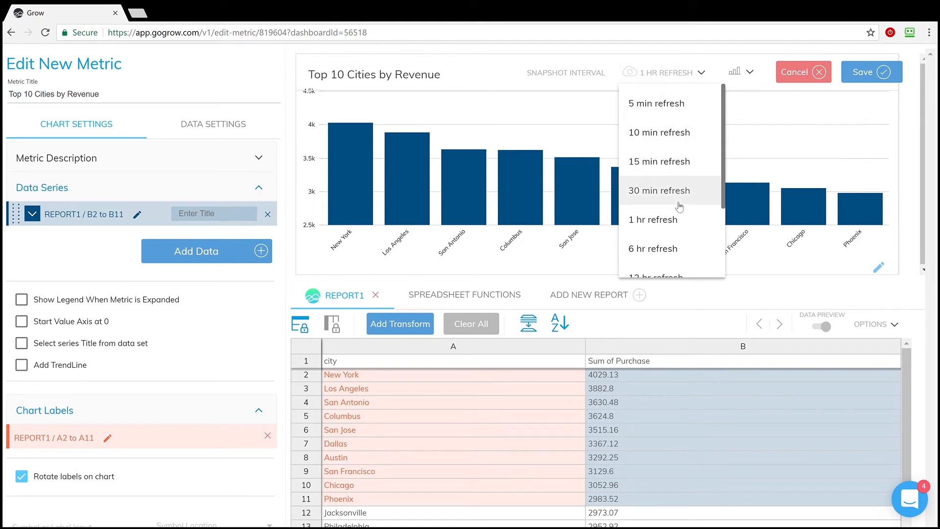
pyautogui.scroll(-3, 673, 186)
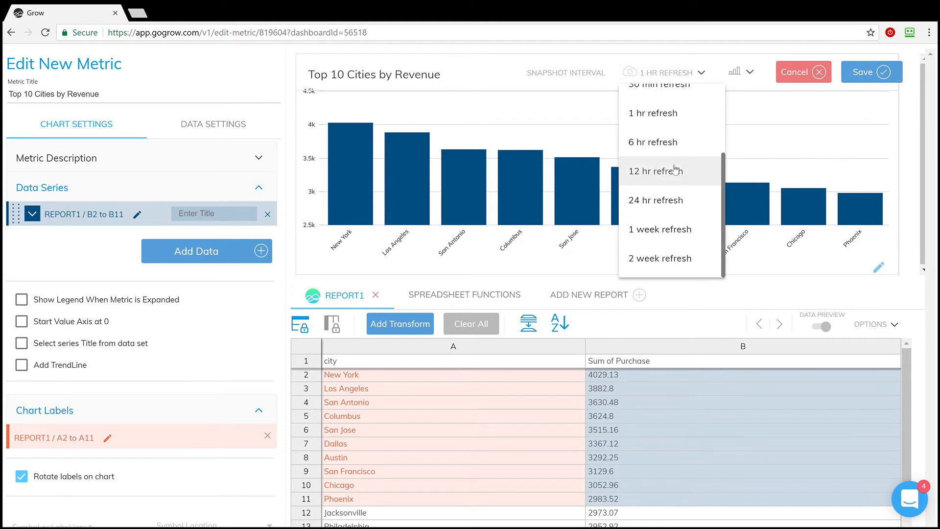
pyautogui.scroll(3, 675, 169)
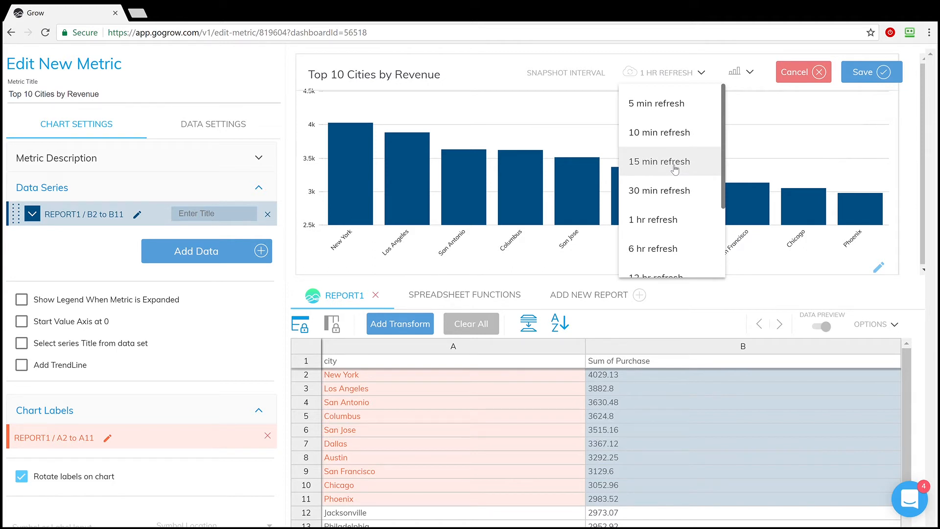
pyautogui.click(670, 221)
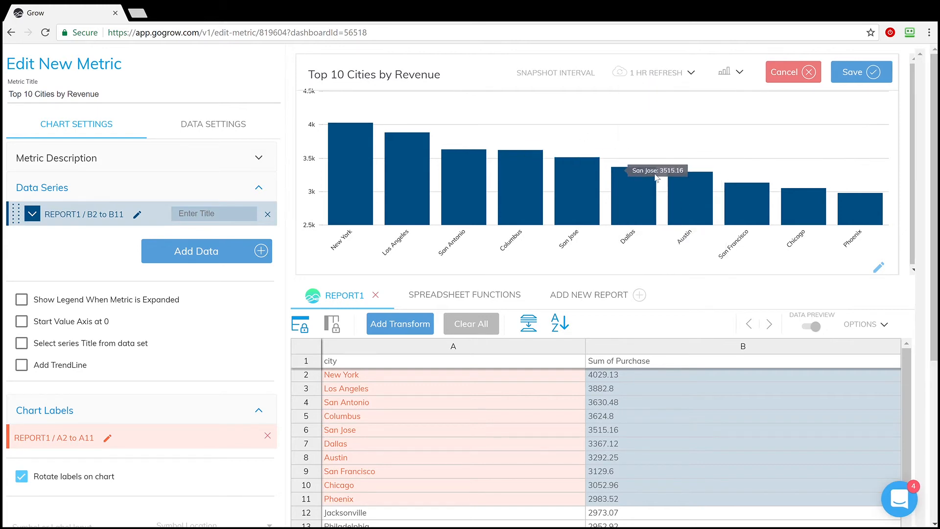
# Save the metric to the ReportWriters.com Demo dashboard and enlarge its tile to the size of the Purchase Count Over Time chart.
pyautogui.click(871, 75)
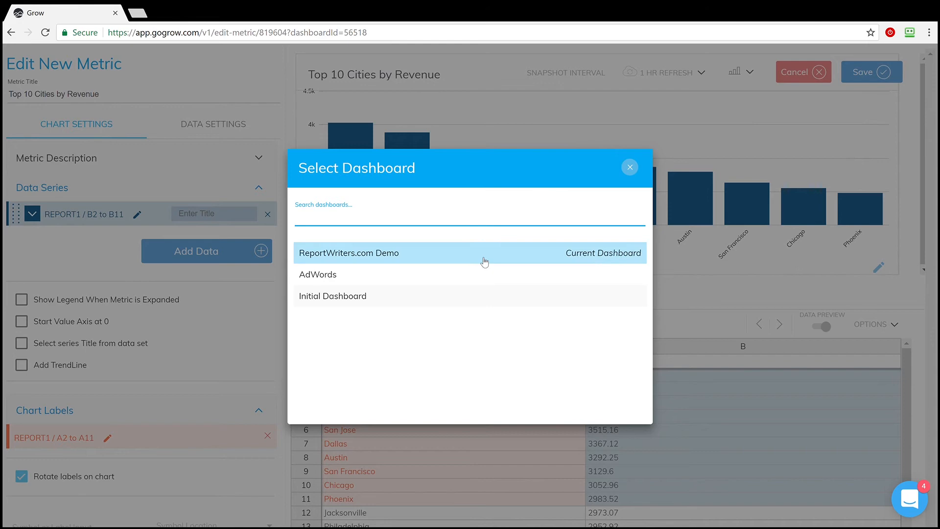
pyautogui.click(451, 254)
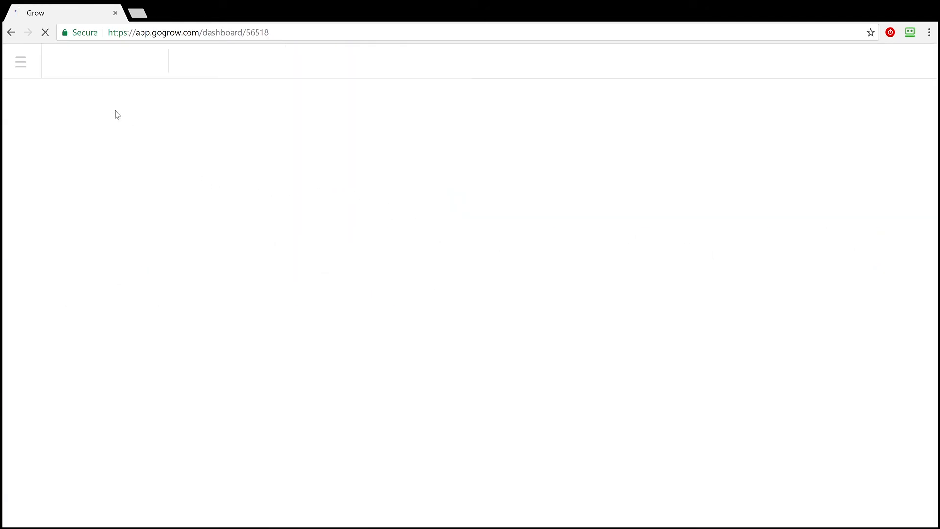
pyautogui.moveTo(115, 132)
pyautogui.mouseDown()
pyautogui.moveTo(108, 136)
pyautogui.moveTo(154, 141)
pyautogui.moveTo(111, 126)
pyautogui.mouseUp()
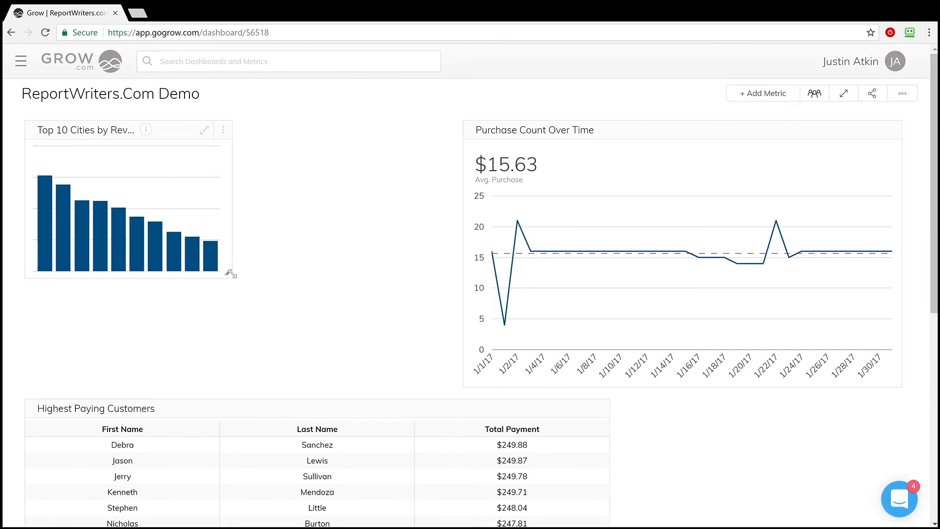
pyautogui.moveTo(229, 273); pyautogui.dragTo(447, 380)
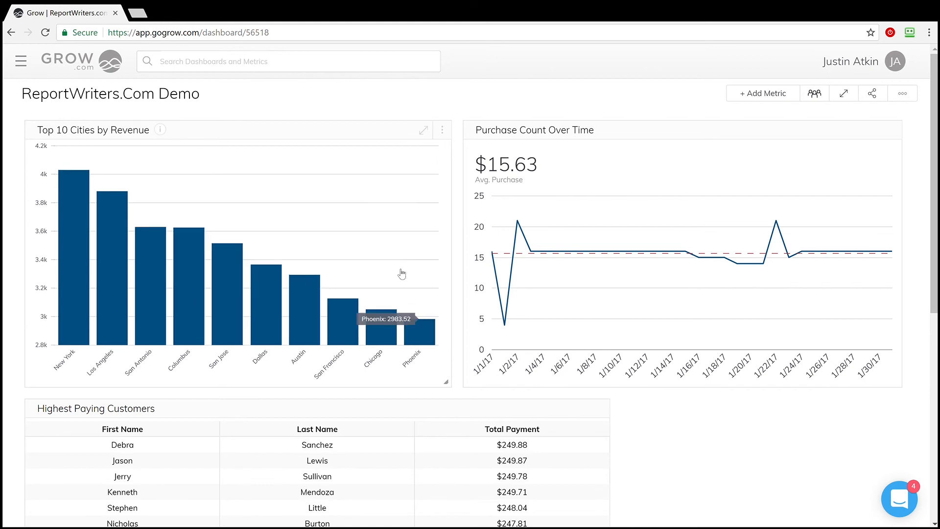